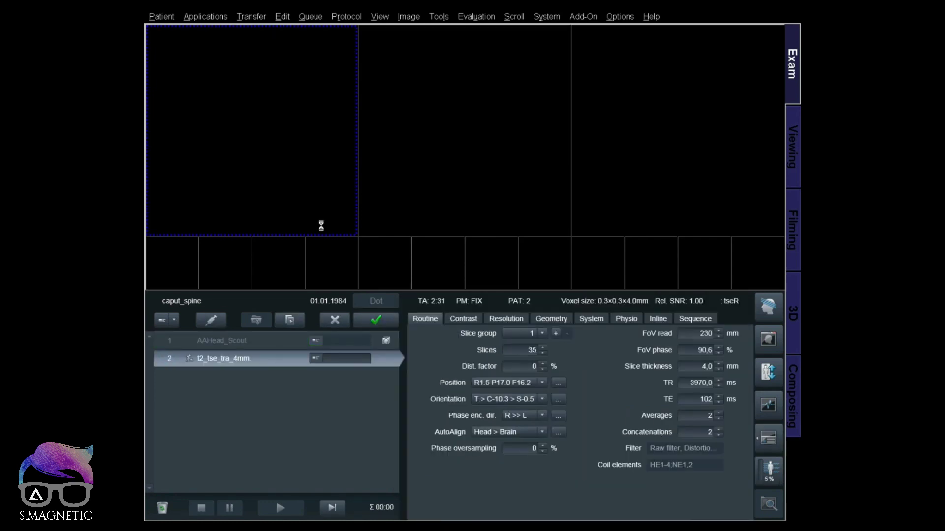
Step: Nudge the t2_tse_tra_4mm transverse slice stack slightly lower on the head scout
left_click_drag(258, 111, 259, 113)
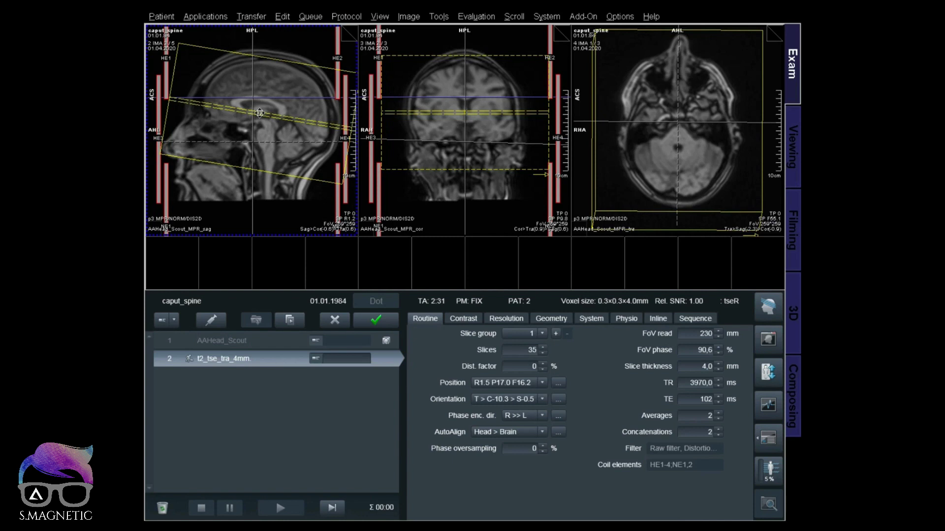
Step: Start the transverse T2 head scan, then add localizer_cc to the queue and open it
left_click(376, 322)
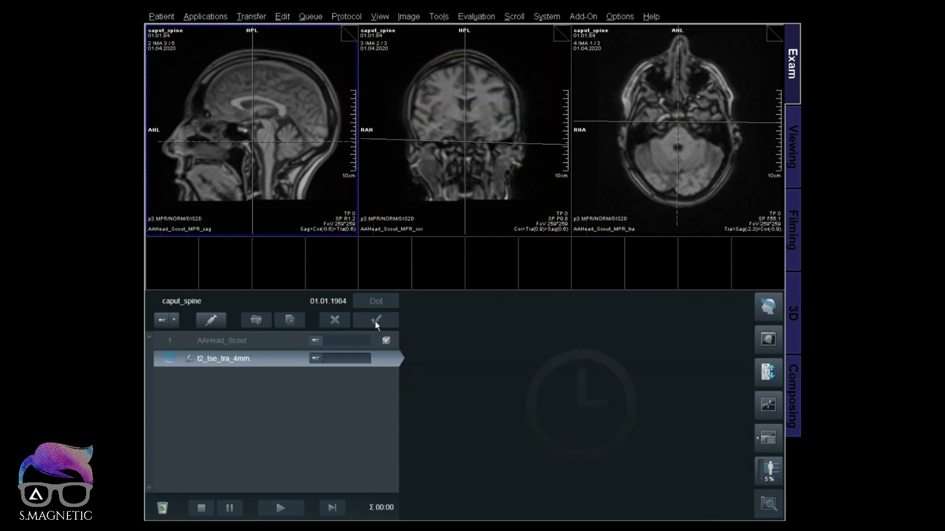
left_click(254, 379)
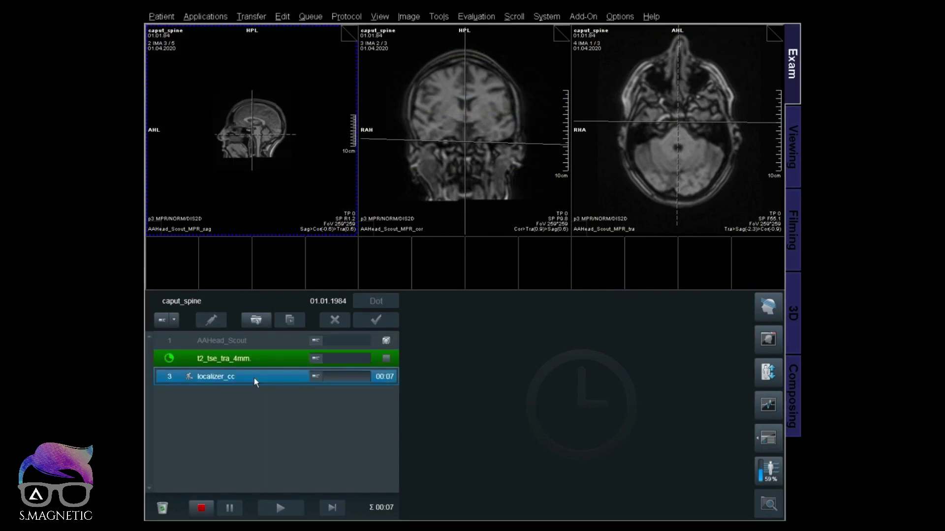
double_click(254, 378)
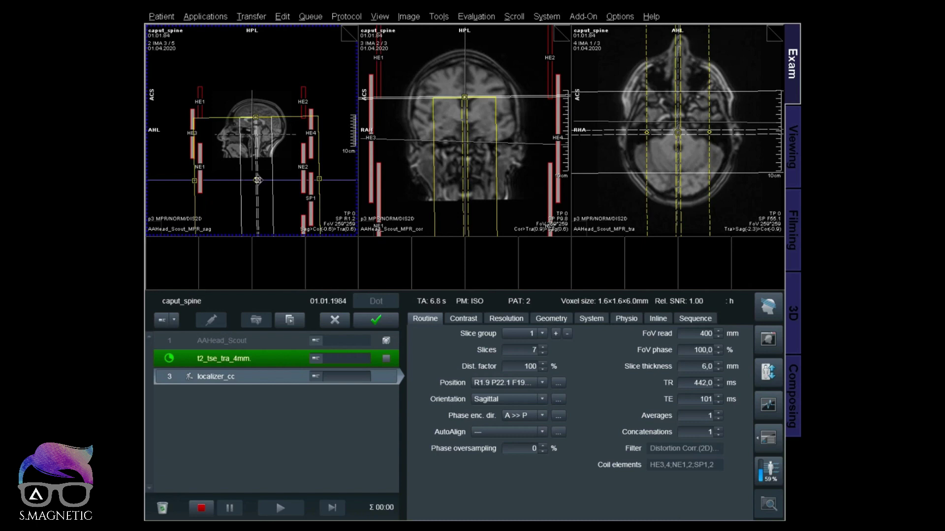
left_click(589, 319)
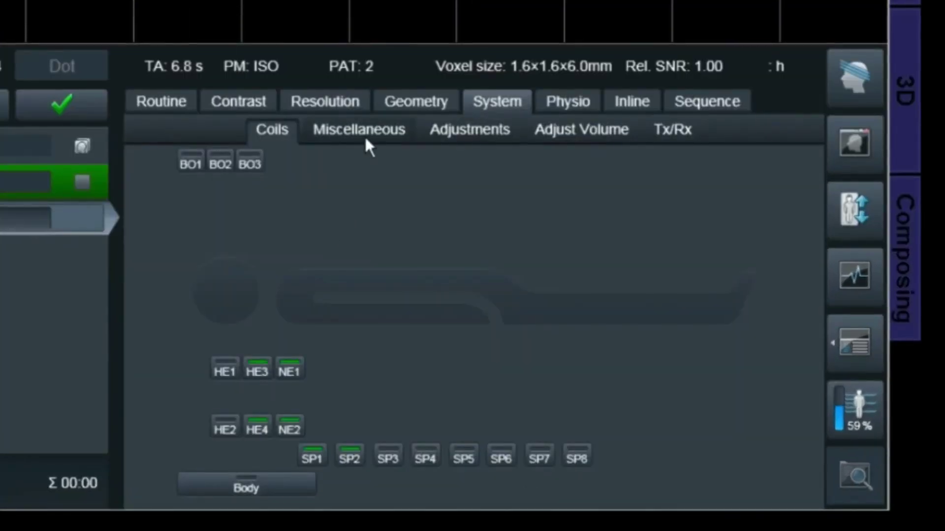
Step: Check the localizer_cc table position F 200 mm and confirm the localizer into the queue
left_click(365, 138)
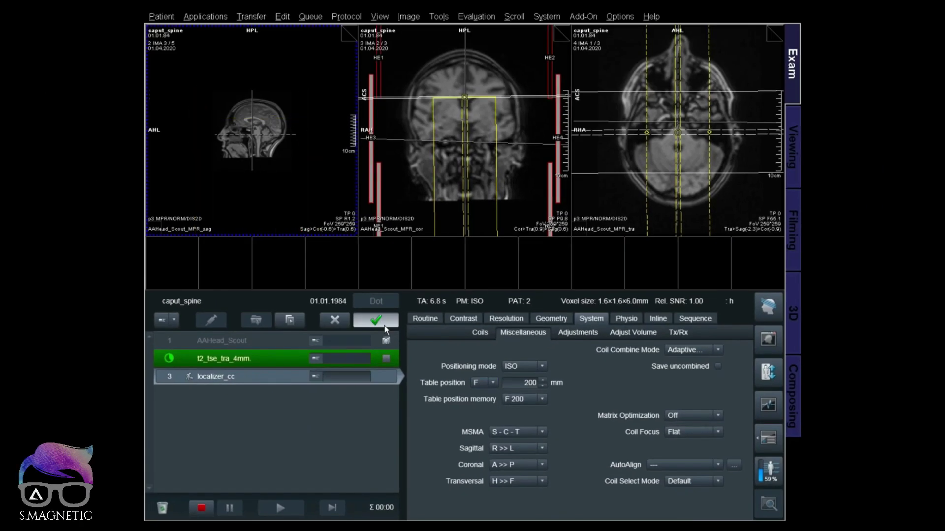
left_click(384, 324)
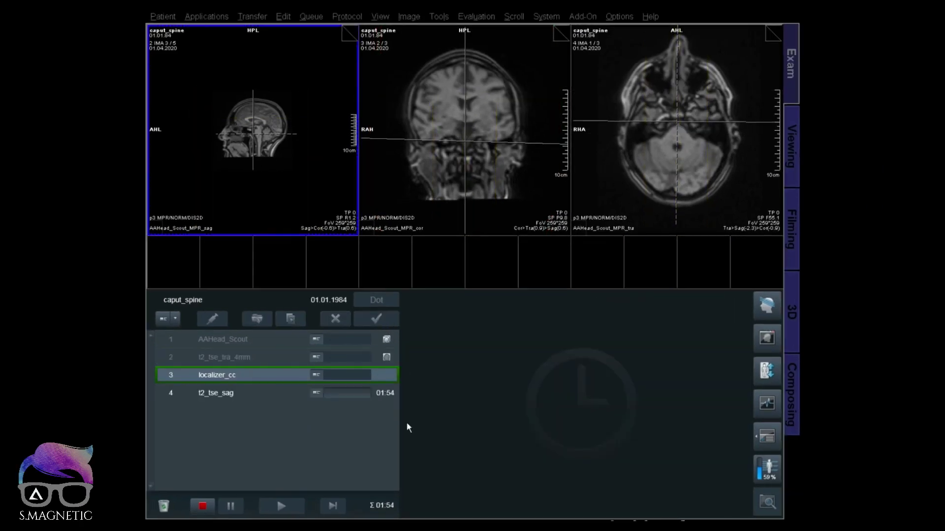
Step: Scroll through the finished axial T2 head images, then open t2_tse_sag for planning
left_click(622, 190)
scroll(622, 190, "up", 2)
scroll(624, 195, "up", 7)
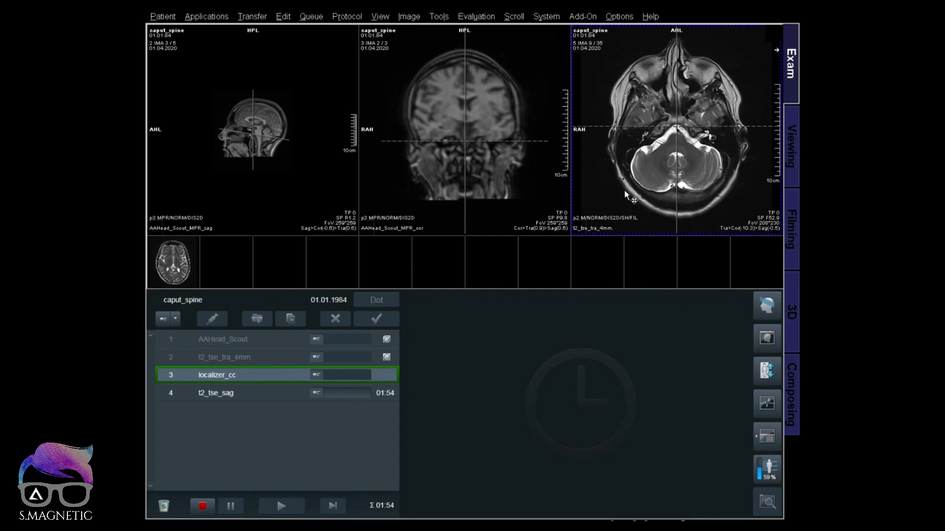
scroll(625, 195, "down", 4)
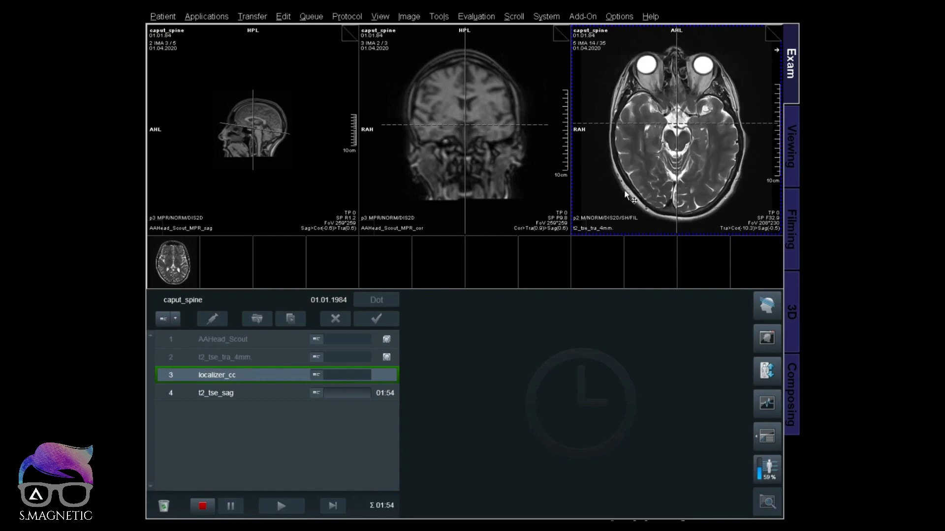
scroll(629, 192, "down", 1)
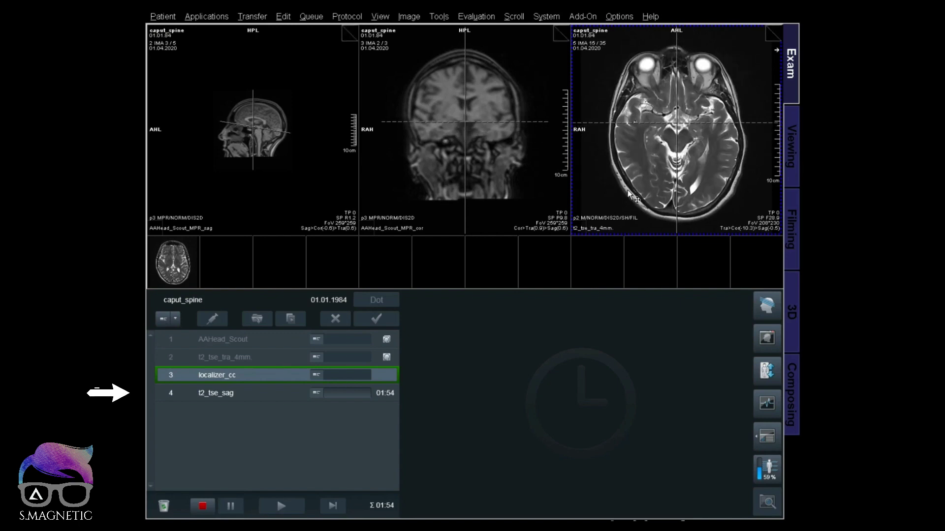
double_click(229, 392)
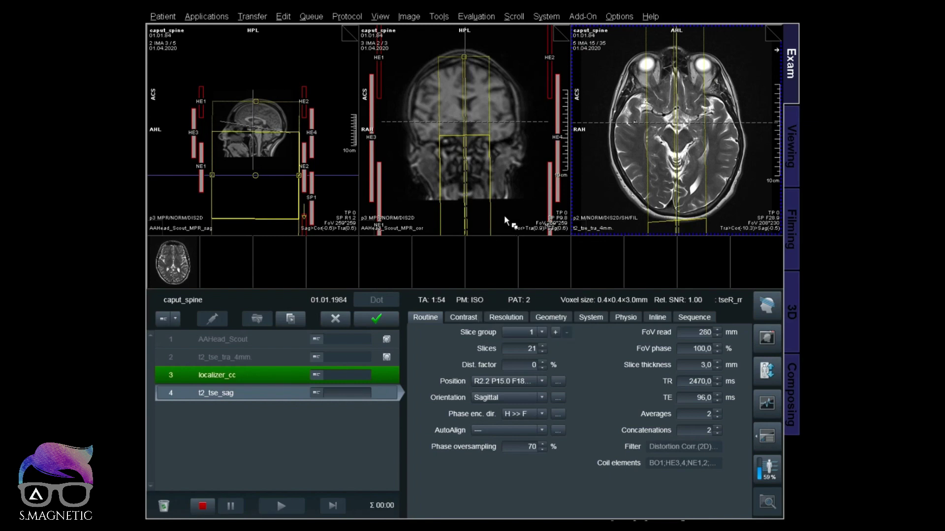
Step: Shift the sagittal T2 slab slightly right and up on the spine localizer
mouse_move(474, 302)
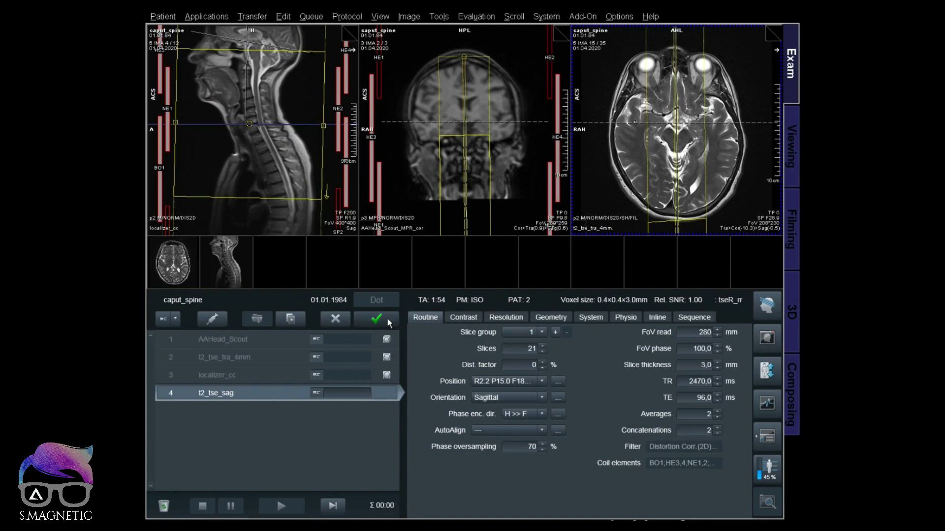
left_click(306, 197)
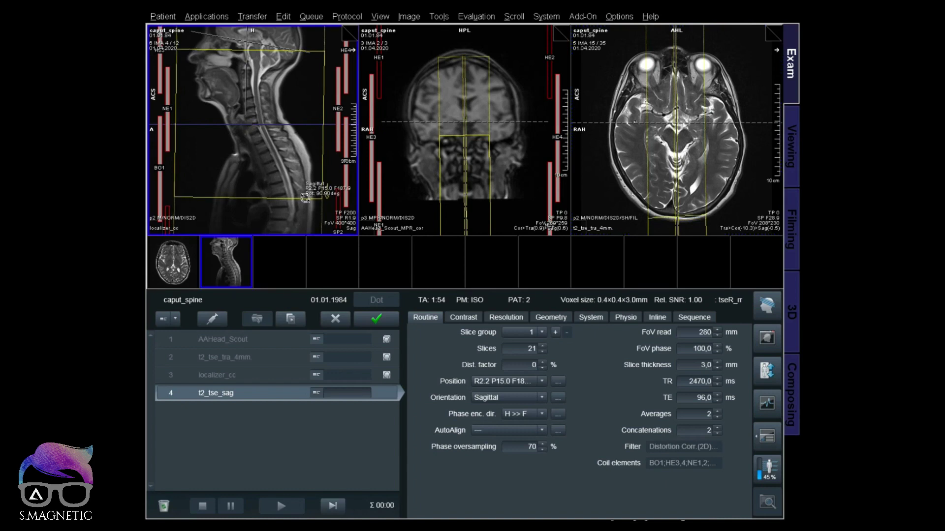
left_click_drag(250, 125, 253, 126)
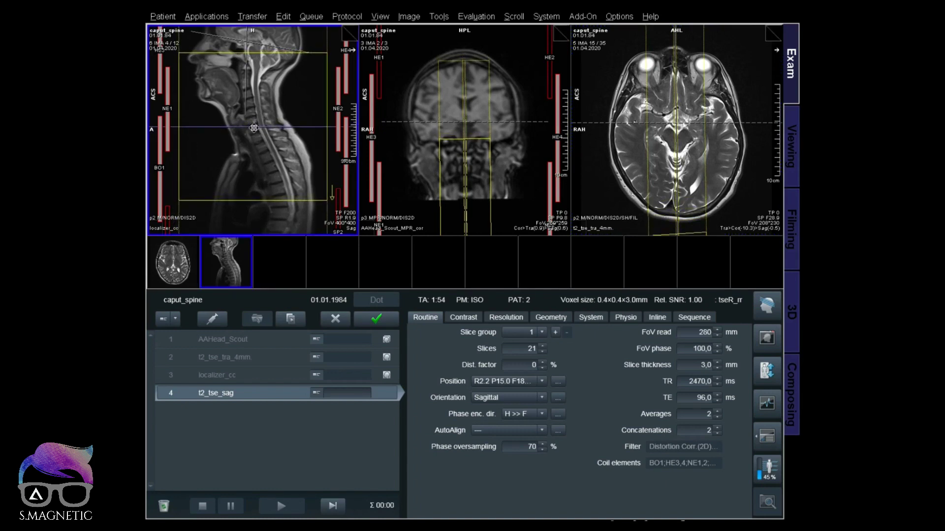
Step: Load the localizer into the middle view, tilt the slab slightly on the coronal image, and start t2_tse_sag
left_click_drag(226, 261, 455, 180)
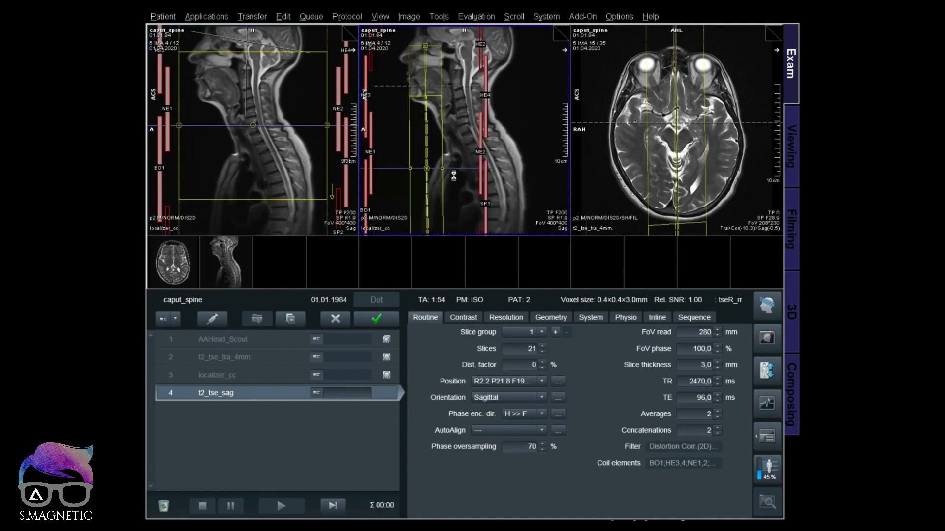
scroll(455, 177, "down", 4)
scroll(456, 175, "down", 4)
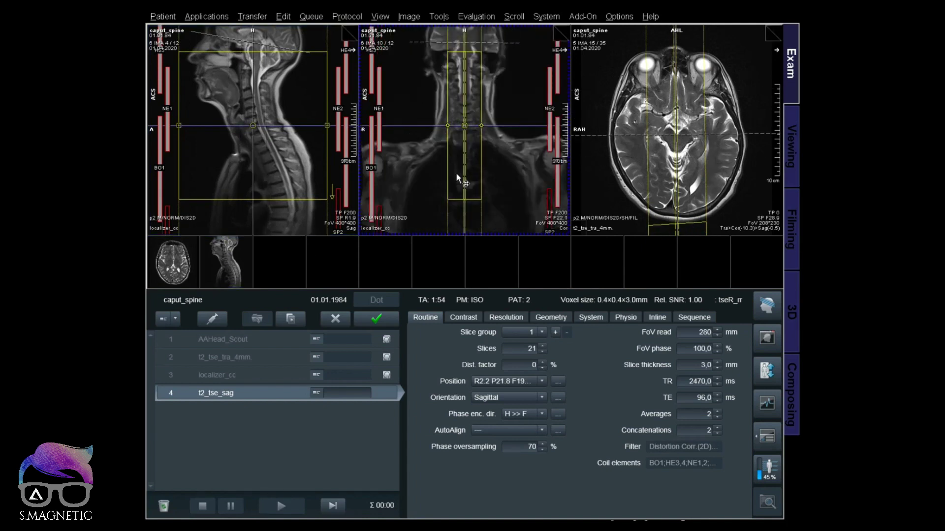
scroll(466, 198, "up", 2)
left_click_drag(466, 198, 469, 198)
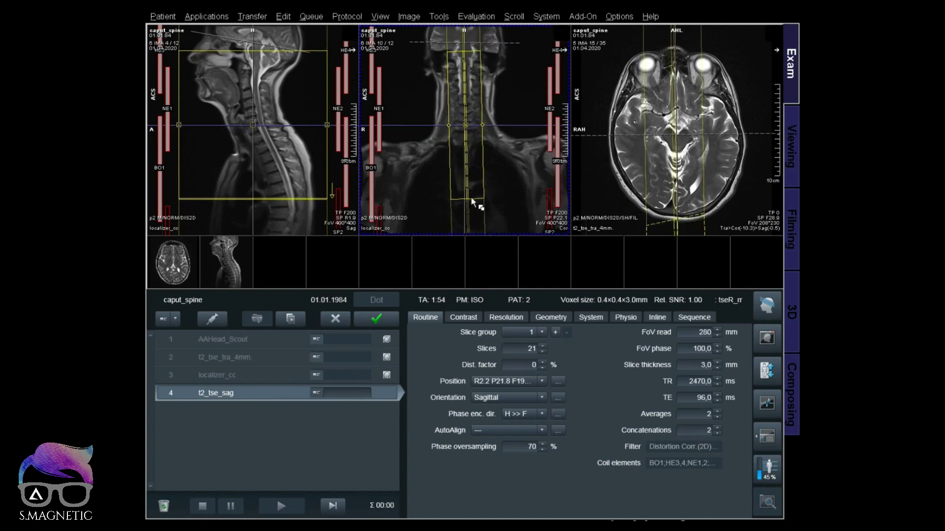
scroll(469, 197, "up", 1)
scroll(469, 197, "down", 3)
left_click(376, 318)
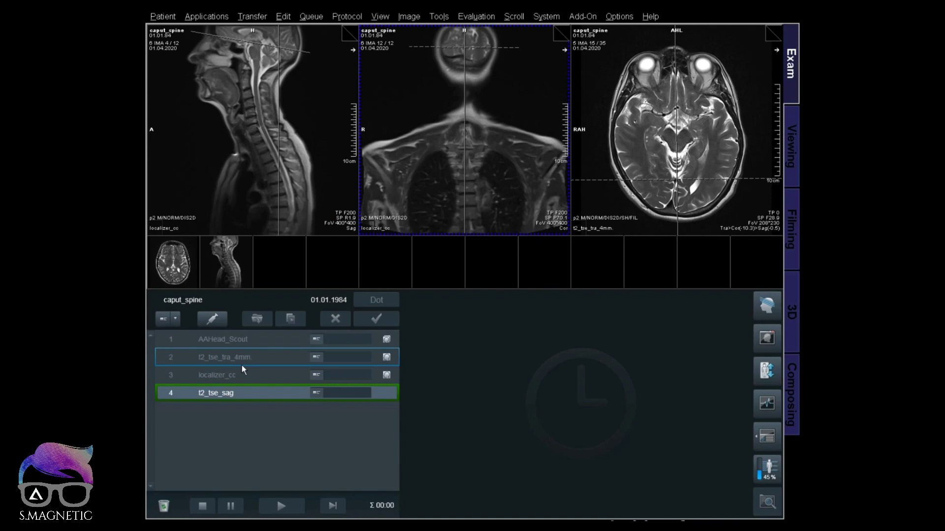
Step: Duplicate t2_tse_tra_4mm as queue step 5 and open the copy (35 slices, 4.0 mm)
left_click_drag(249, 357, 260, 420)
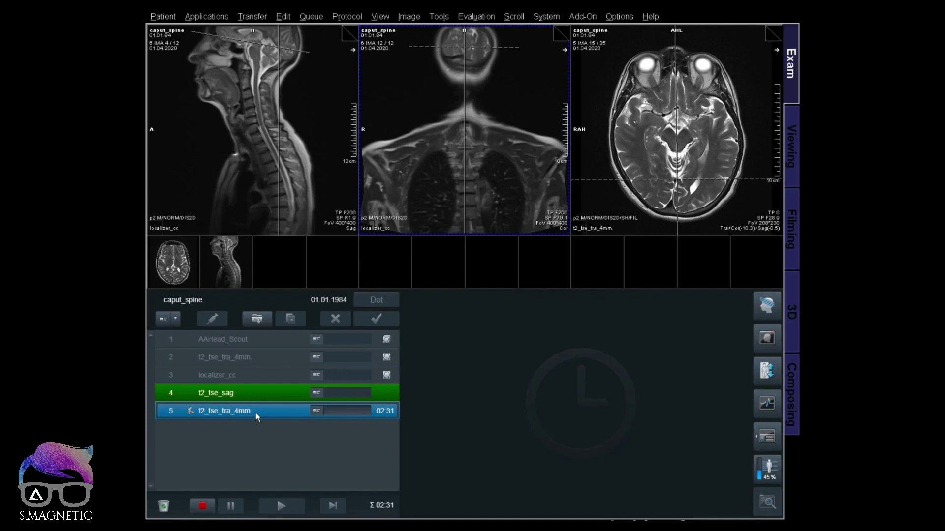
double_click(255, 413)
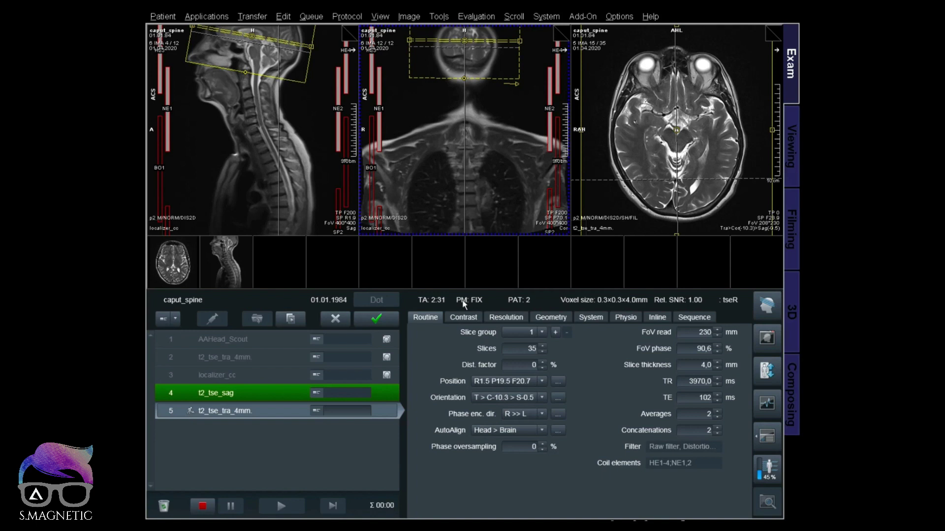
Step: Set the copied transverse protocol's positioning mode to REF, linked to the reference image
right_click(408, 191)
mouse_move(468, 429)
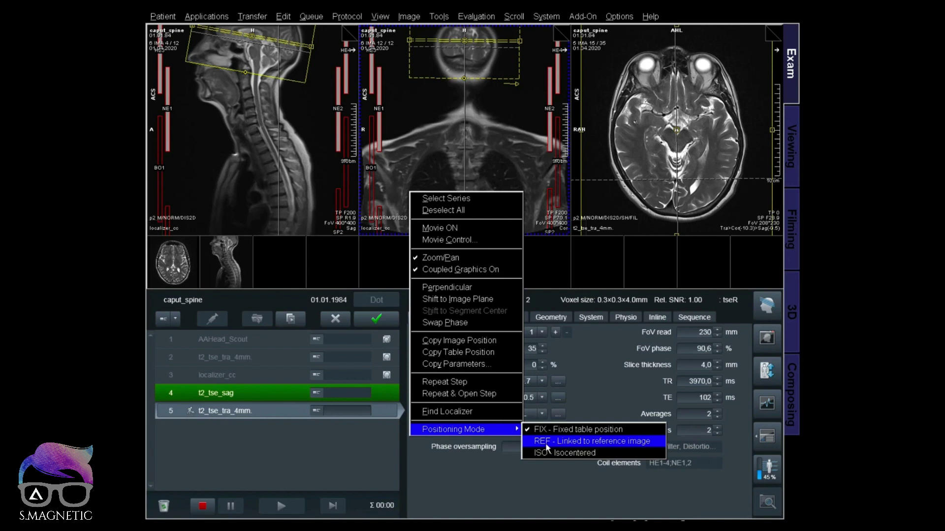
left_click(545, 443)
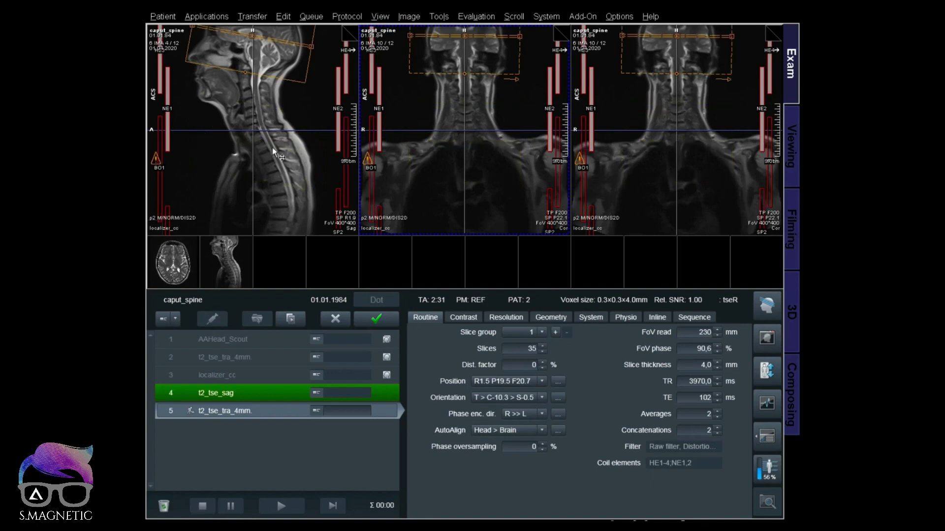
Step: Select t2_tse_tra_4mm and load AAHead_Scout's sagittal reformat into the first viewport
mouse_move(473, 299)
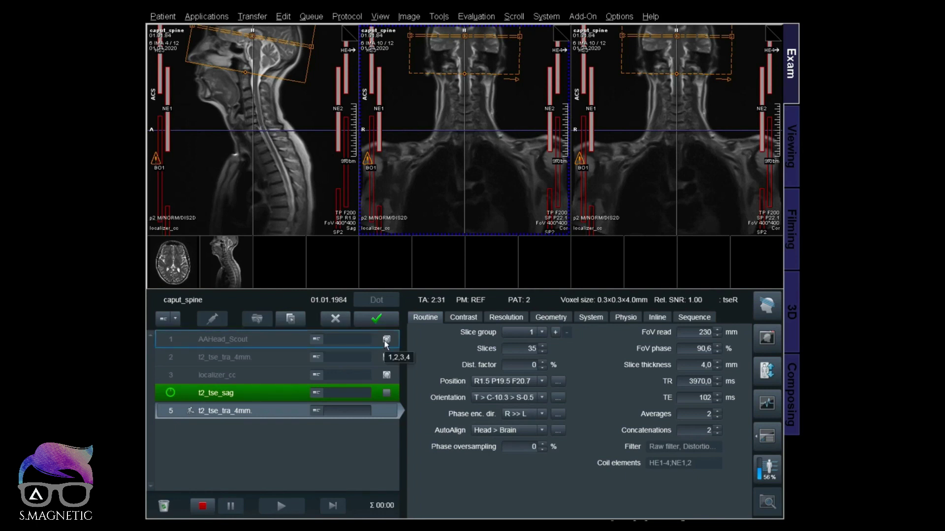
left_click(238, 413)
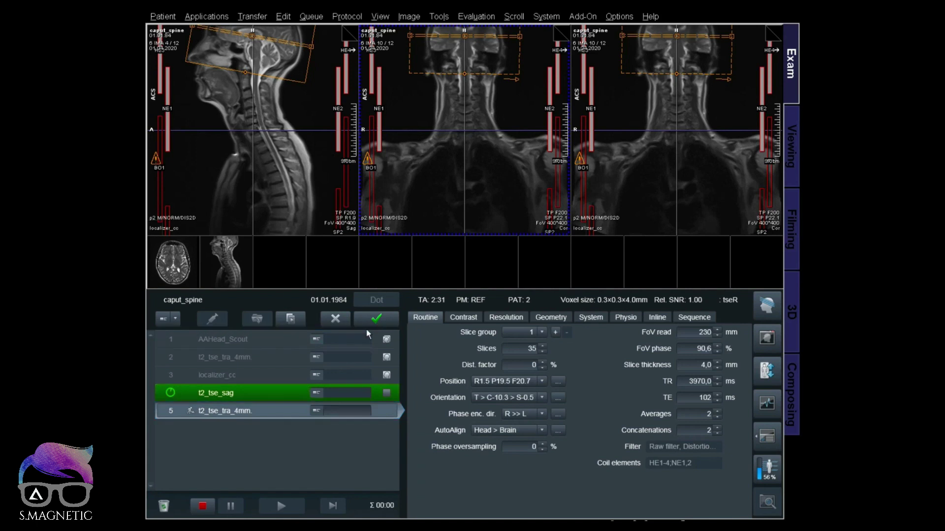
left_click(387, 339)
left_click_drag(395, 369, 286, 183)
left_click(392, 351)
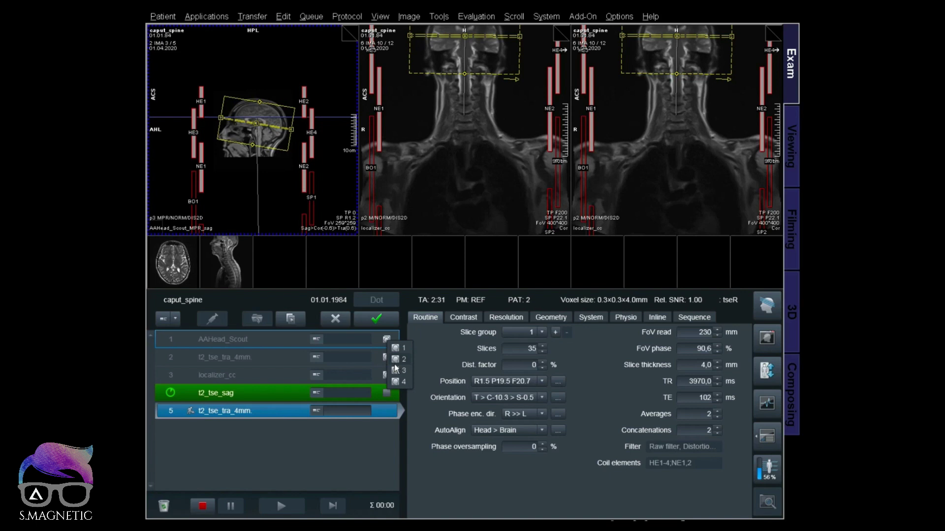
Step: Load the head scout coronal and axial reformats and set positioning mode to FIX
left_click(395, 369)
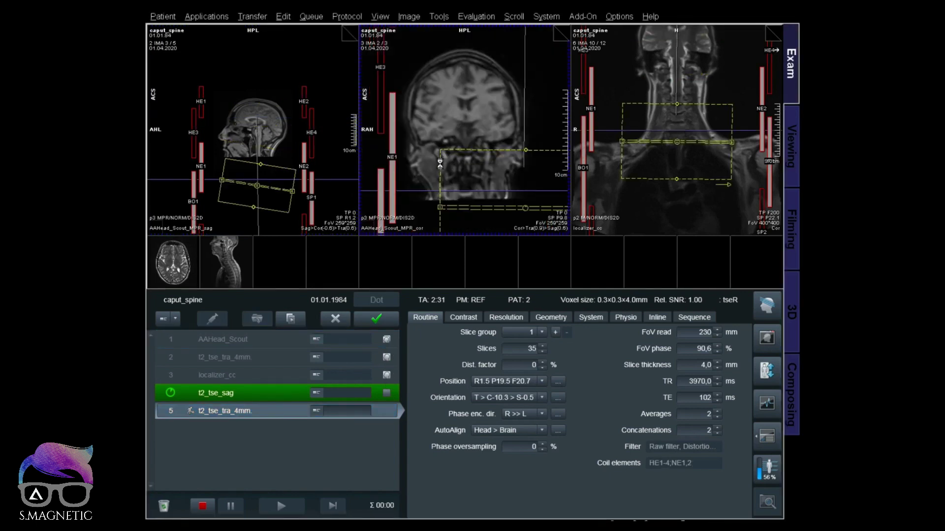
left_click(386, 339)
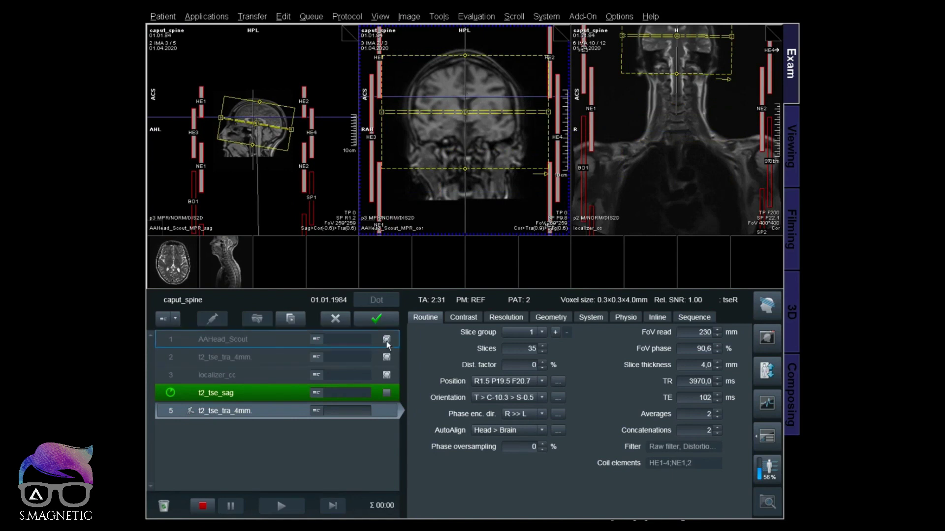
left_click_drag(396, 382, 665, 179)
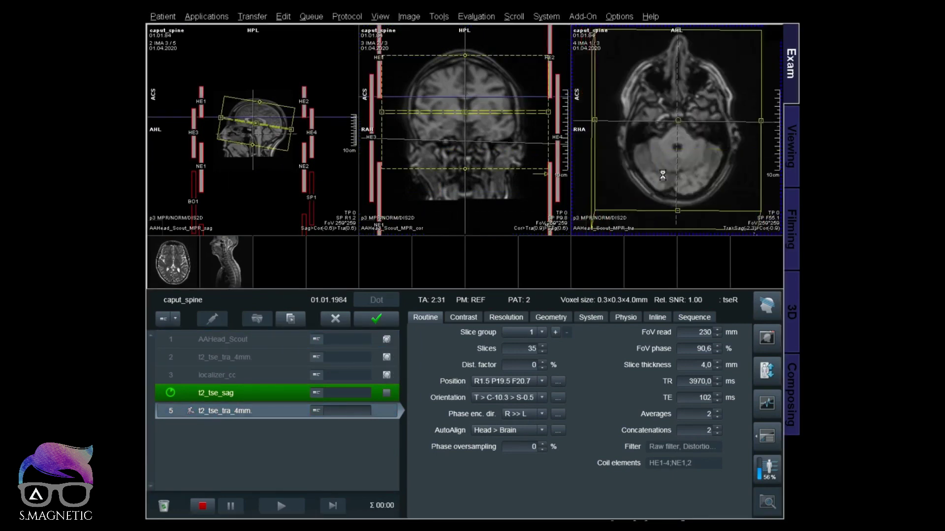
right_click(436, 212)
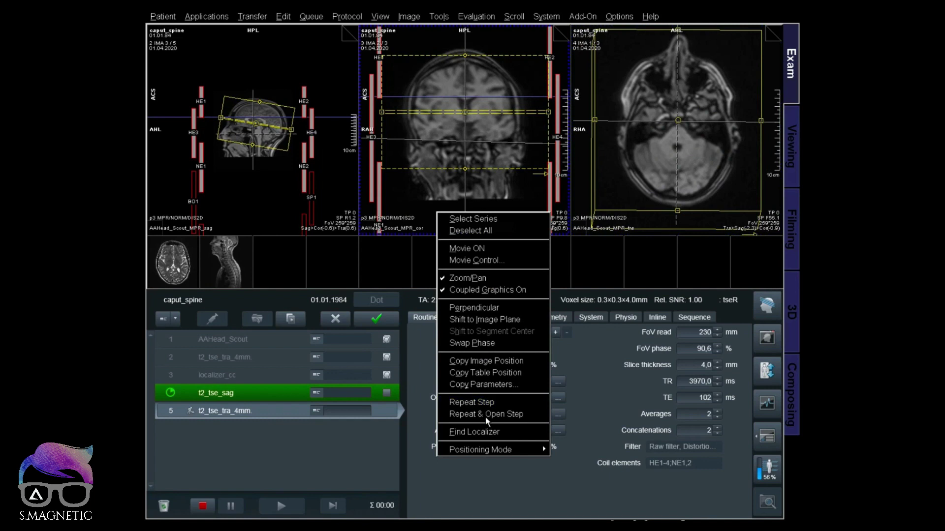
mouse_move(497, 451)
left_click(586, 450)
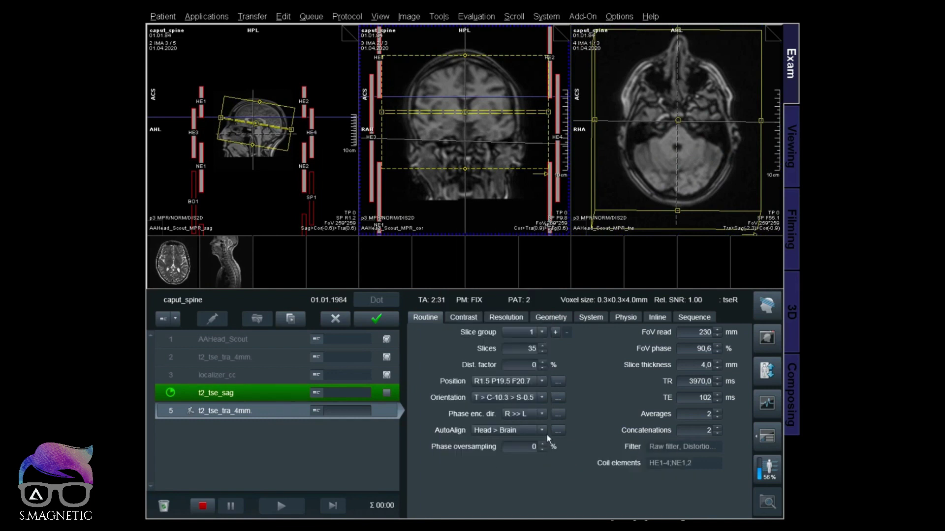
Step: Load localizer_cc, reload the scout sagittal at midline, and start the transverse scan
double_click(229, 271)
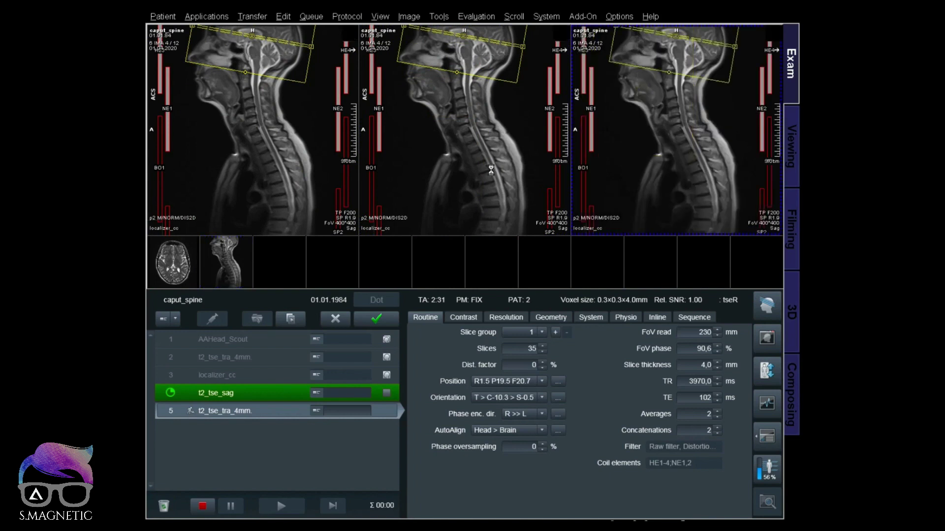
scroll(497, 155, "down", 1)
scroll(498, 155, "down", 4)
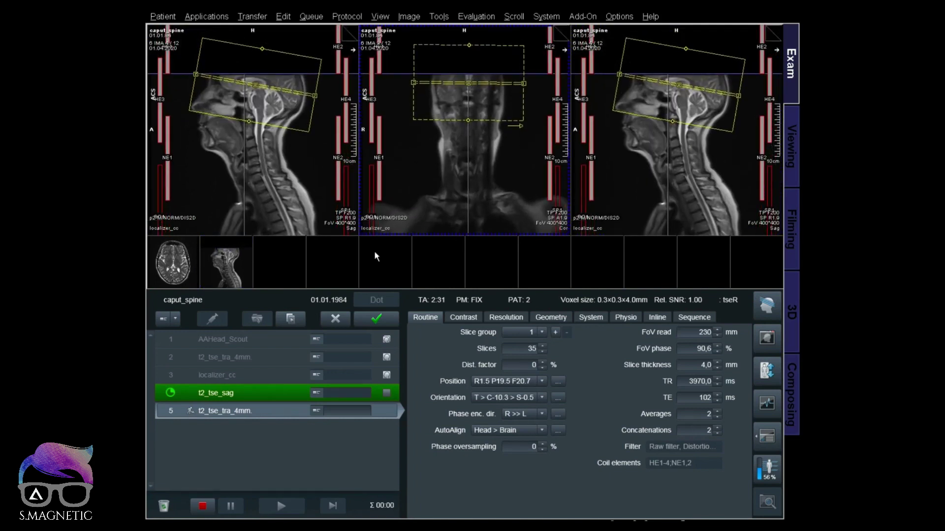
left_click(387, 340)
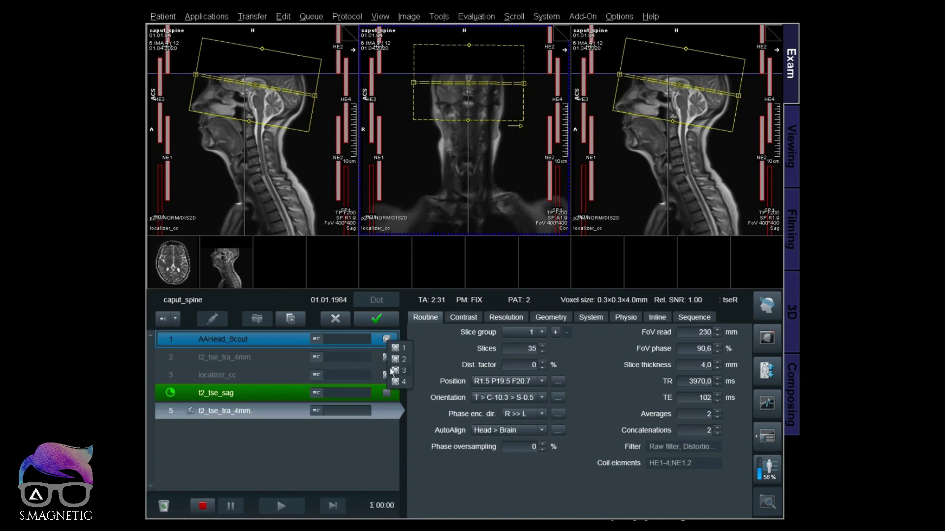
left_click(395, 371)
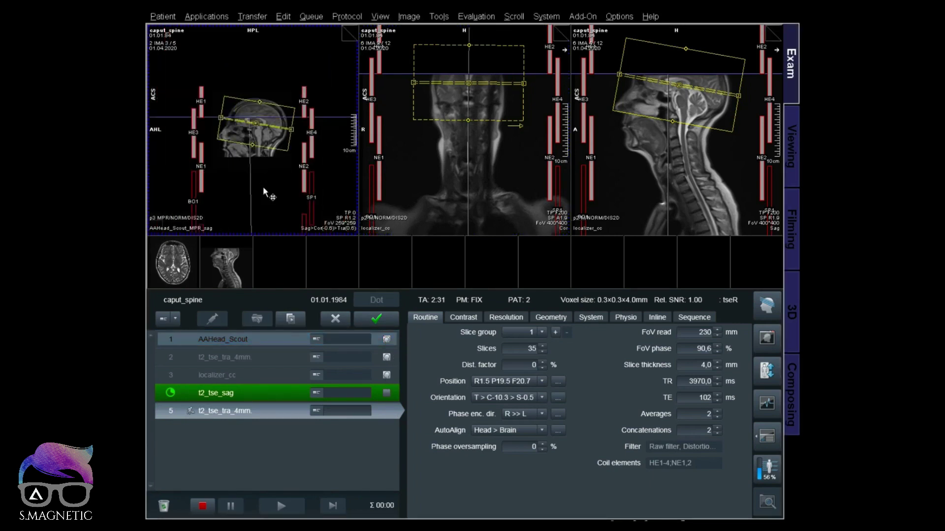
scroll(480, 157, "down", 5)
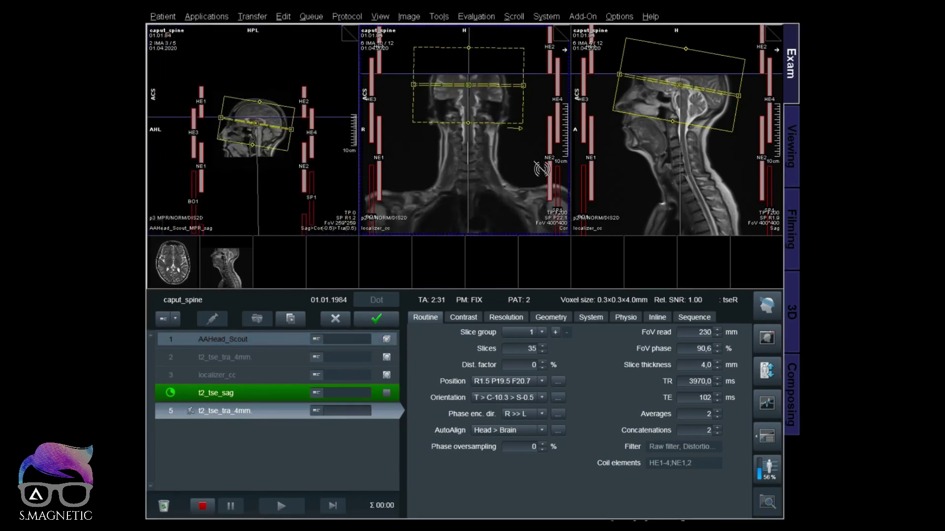
left_click(654, 170)
scroll(655, 175, "up", 3)
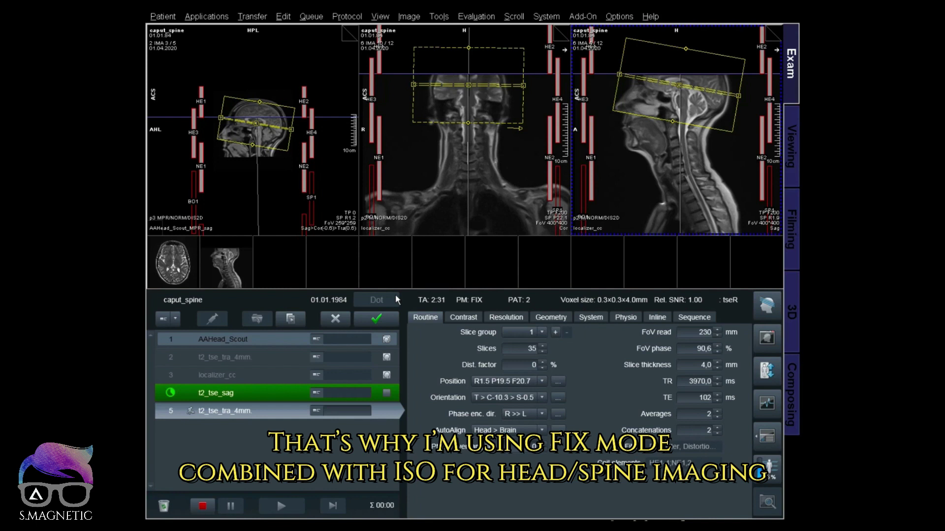
left_click(376, 322)
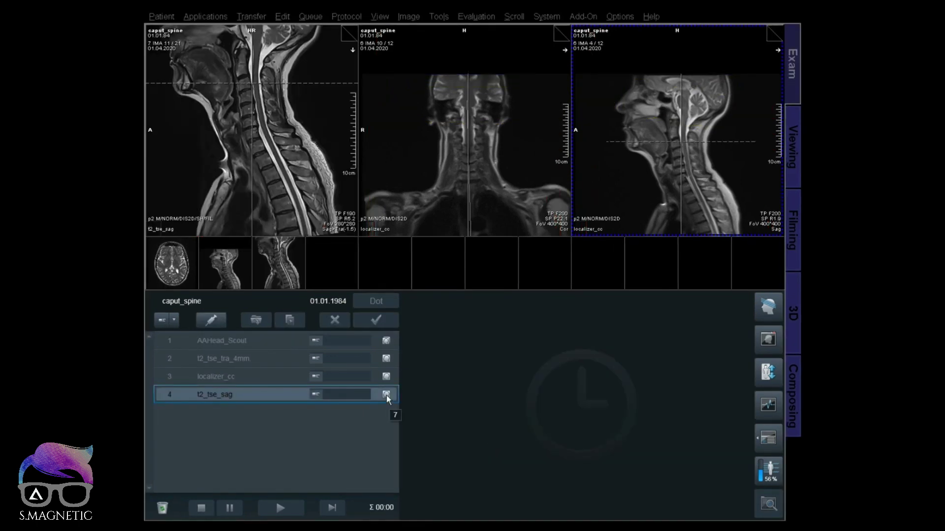
Step: Activate the new sagittal spine image and begin renaming the queued t2_tse_sag scan
left_click(260, 155)
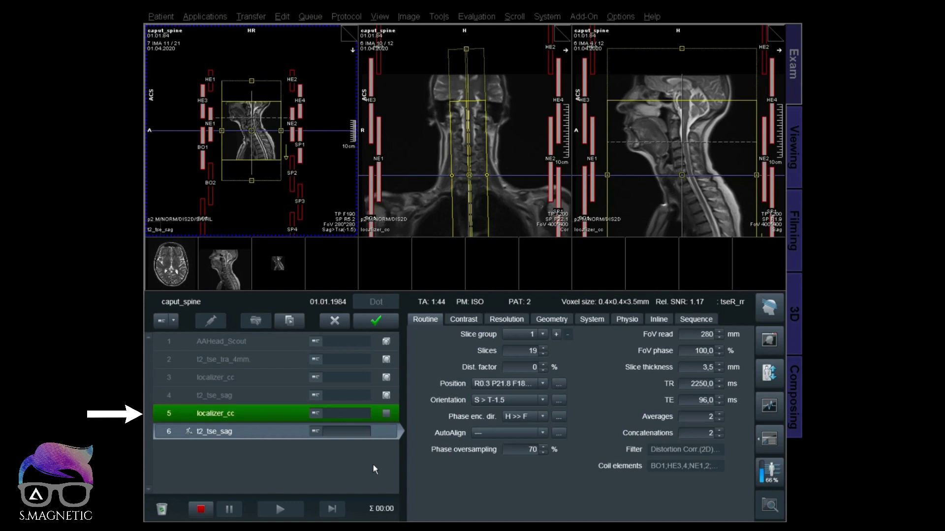
left_click(226, 432)
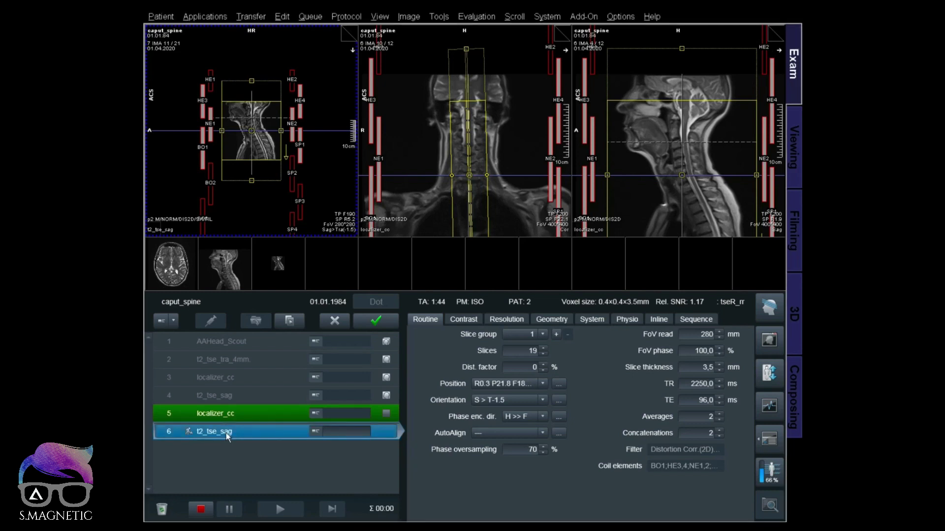
Step: Name the scan t2_tse_sag_LS and move its slice group onto the lumbar localizer plane
type("_LS")
key("Return")
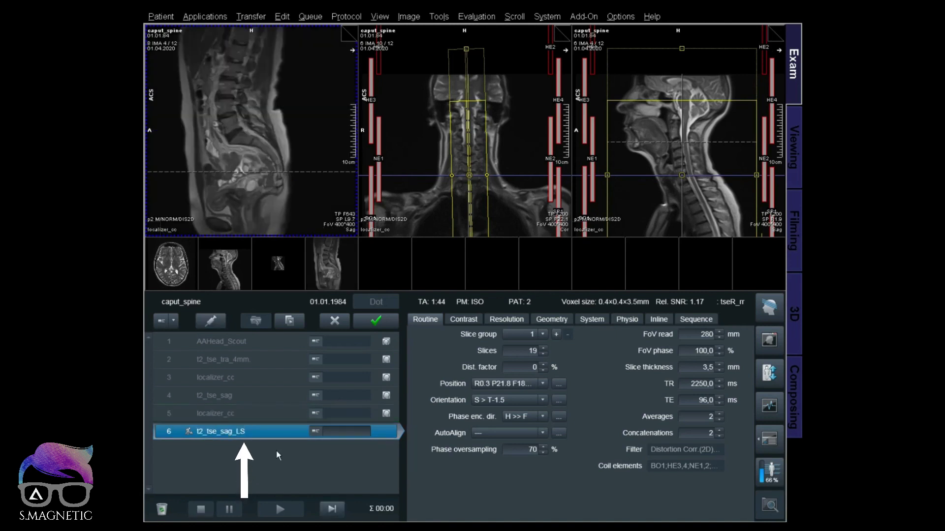
right_click(247, 188)
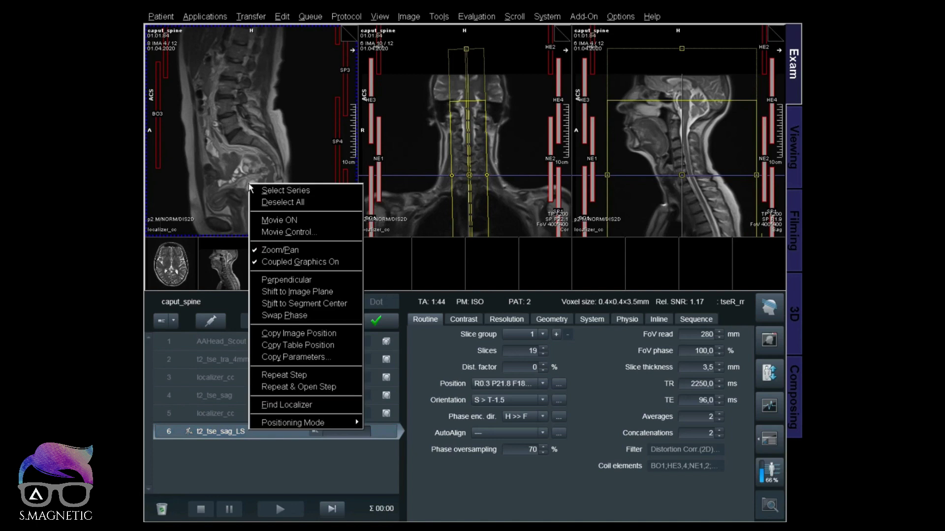
left_click(270, 329)
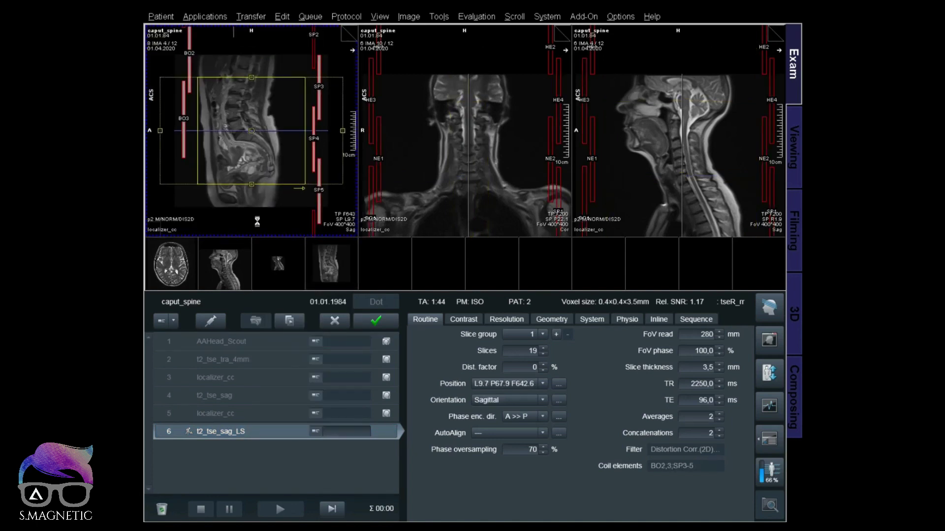
Step: Set phase encoding direction to H >> F and shift the slice box up over the lumbar spine
left_click(522, 416)
left_click(523, 441)
left_click_drag(251, 131, 242, 108)
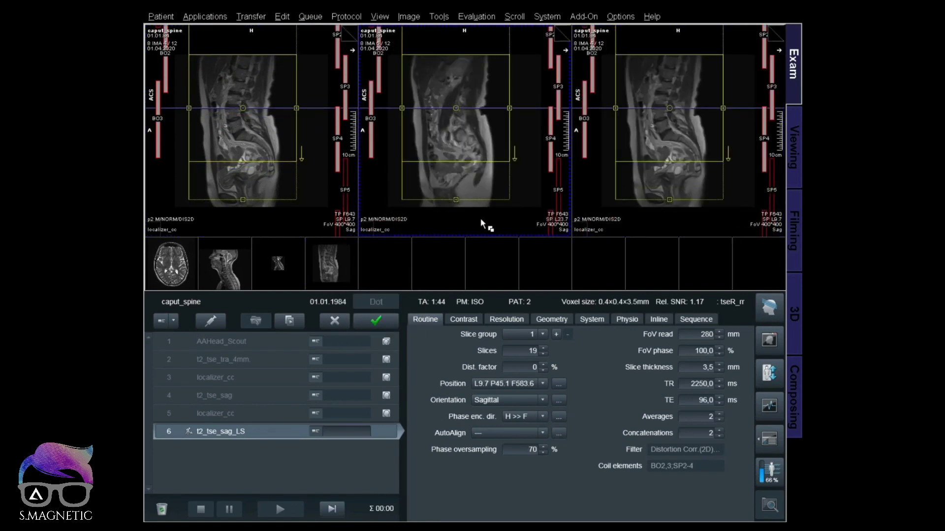
scroll(475, 197, "down", 3)
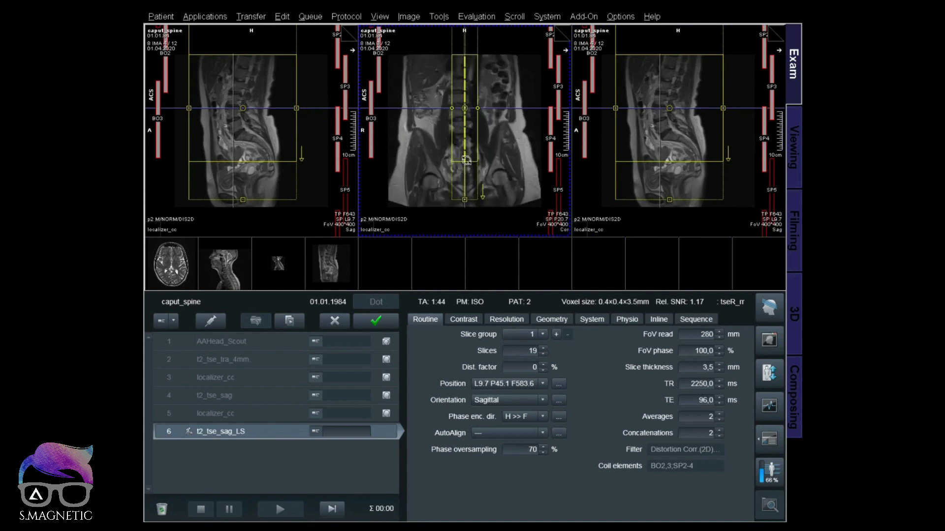
Step: Fine-position the sagittal slab and raise the slice count to 21 slices of 3.5 mm
left_click_drag(462, 158, 461, 156)
left_click(543, 348)
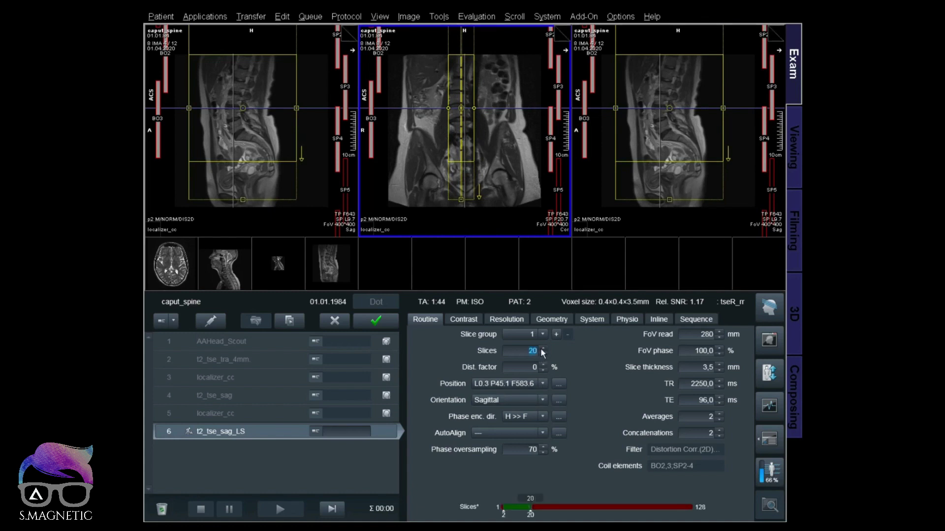
left_click(543, 348)
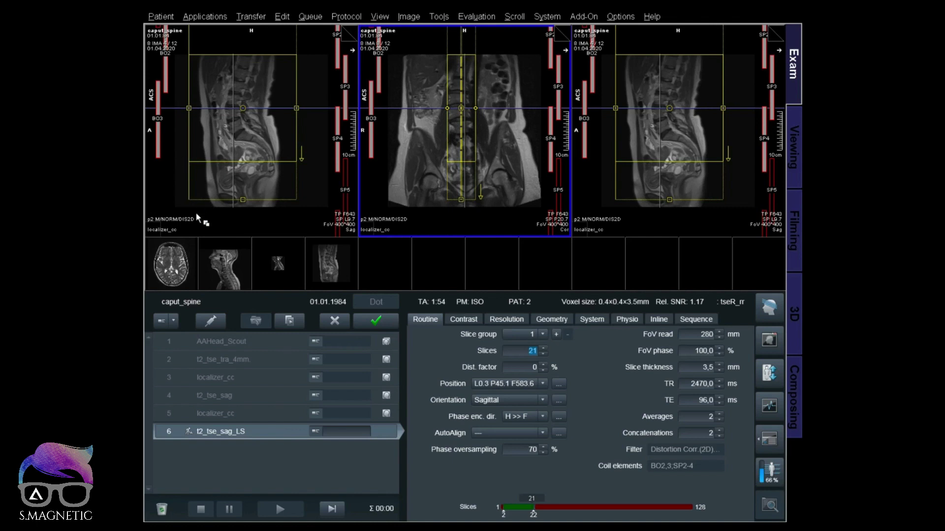
scroll(196, 212, "down", 2)
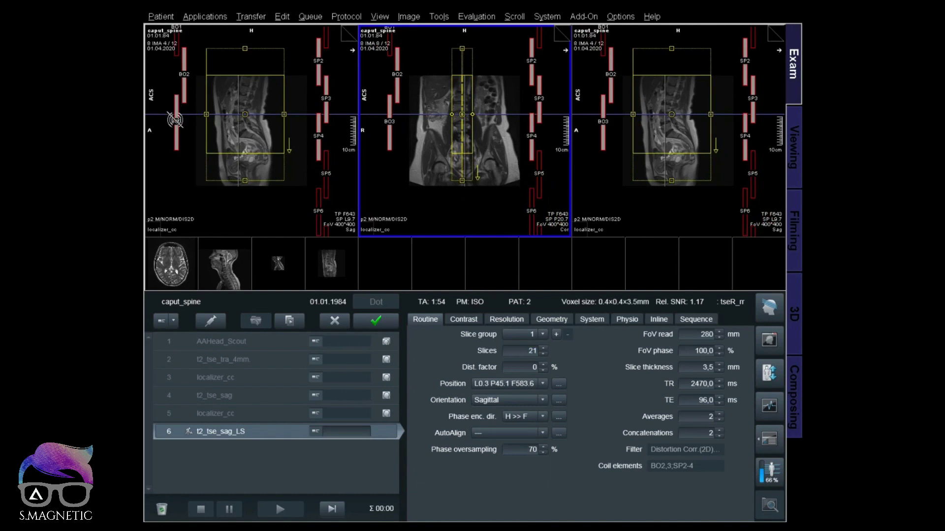
Step: Review the Physio and System settings and enter the image comment 'body front' for step 6
left_click(621, 320)
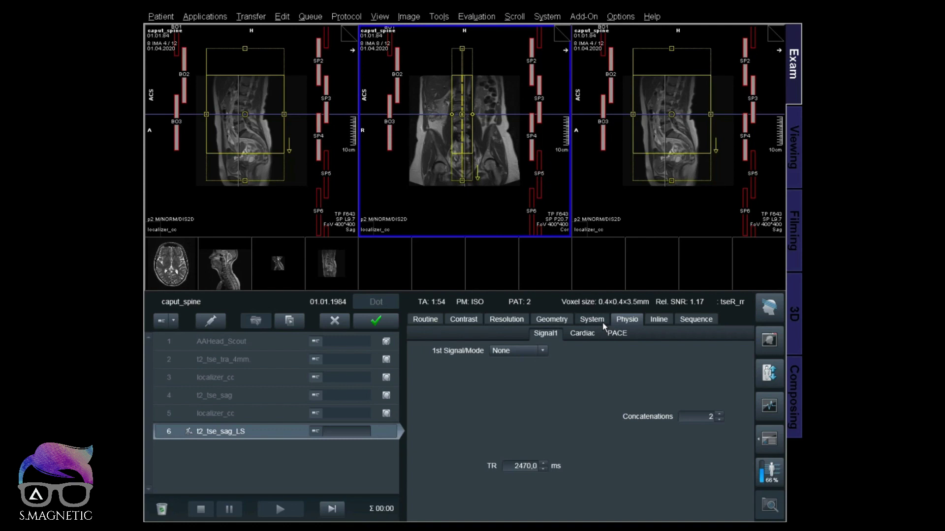
left_click(596, 321)
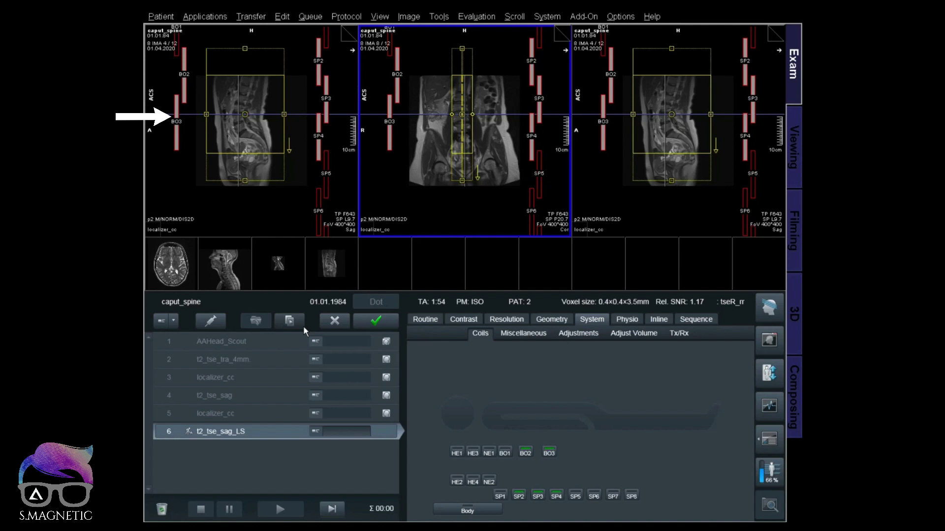
left_click(342, 432)
type("body front")
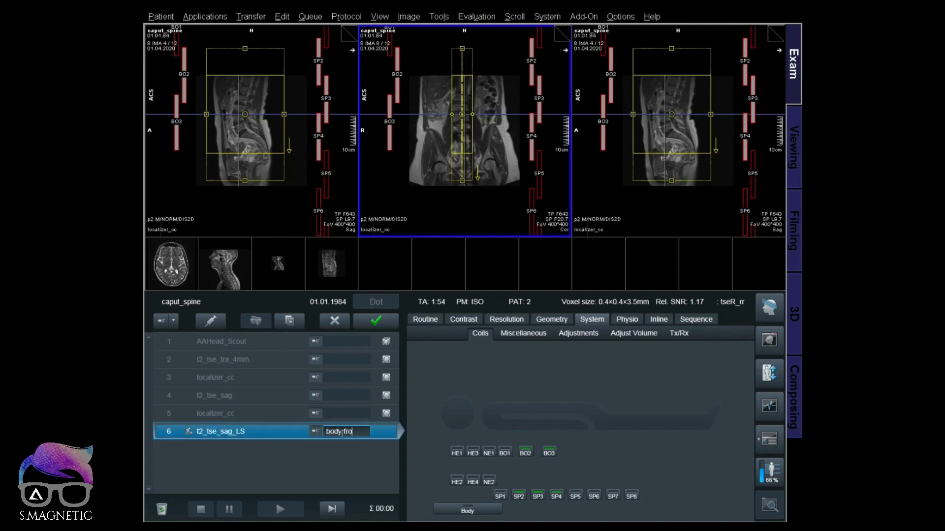
Step: Apply step 6 for scanning, copy it as step 7, and deselect body coil element BO2
left_click(291, 322)
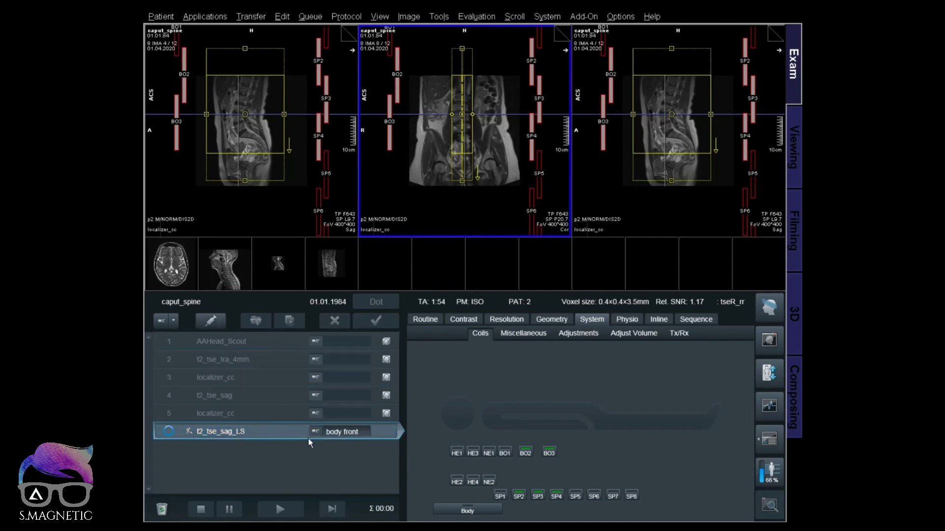
left_click(341, 451)
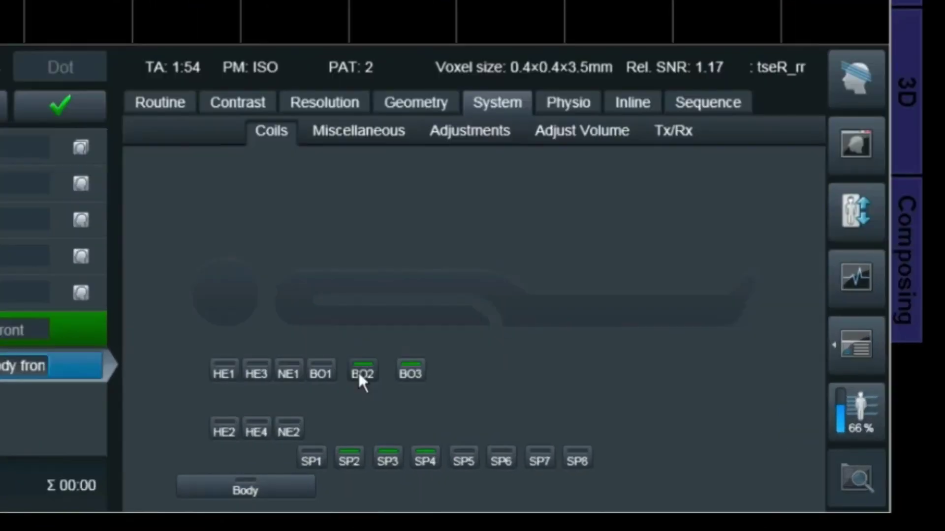
left_click(361, 374)
Step: Deselect coil BO3, set Coil Select Mode to Off - AutoCoilSelect, and apply step 7
left_click(412, 374)
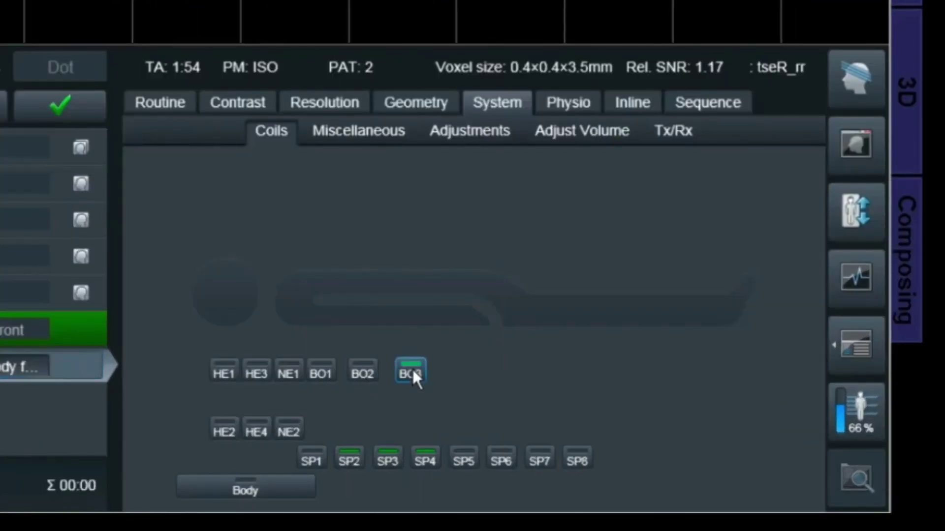
left_click(344, 132)
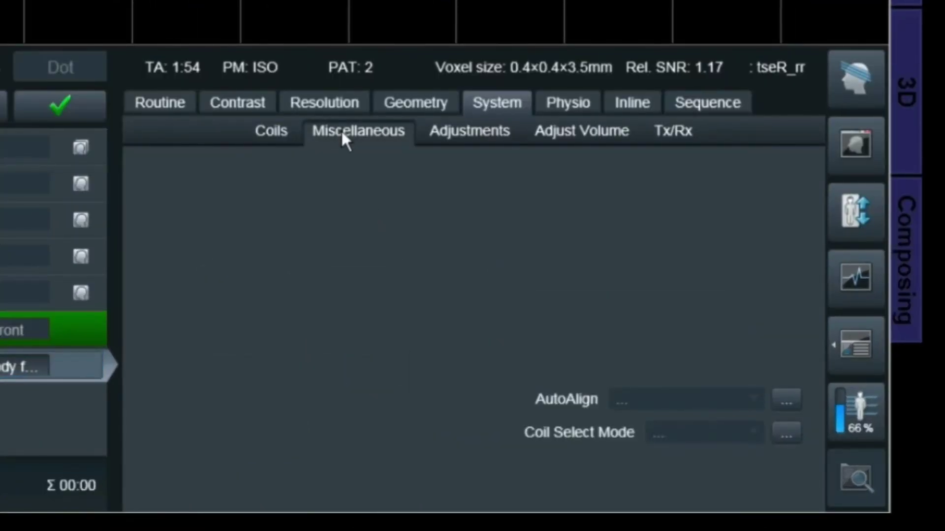
left_click(701, 432)
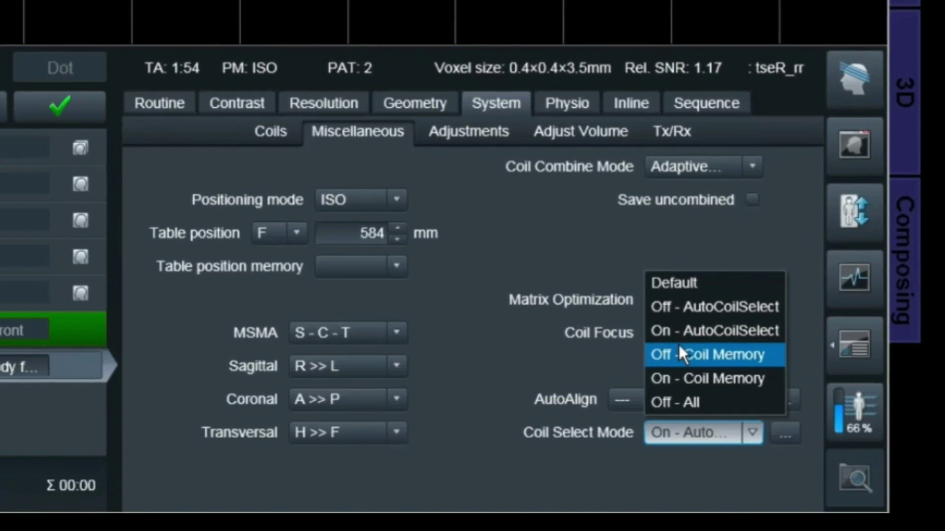
left_click(671, 307)
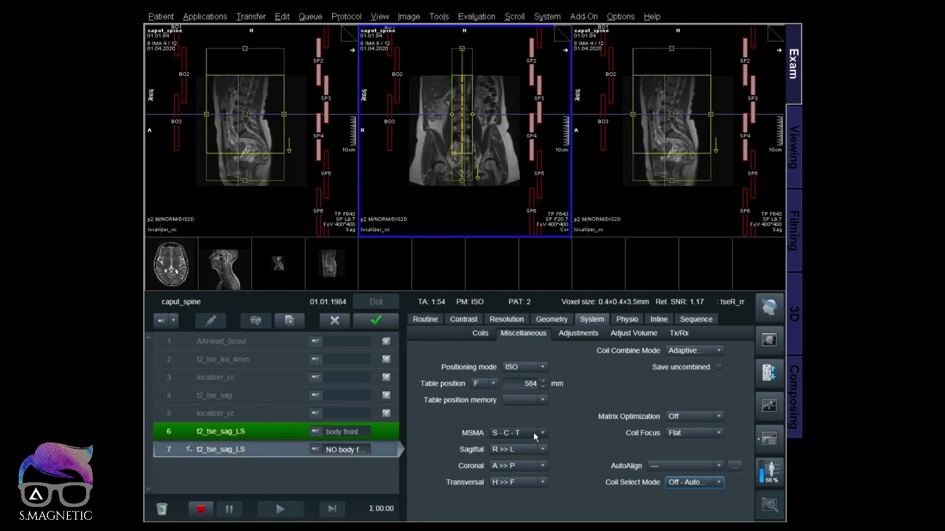
left_click(375, 321)
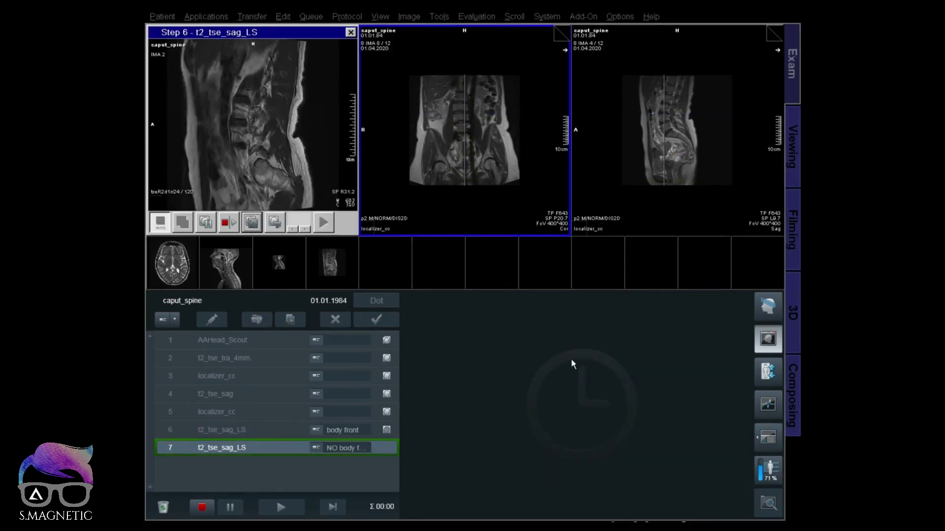
Step: Close the step 6 preview, load its body-front images in the left viewer and browse the slices
left_click(763, 341)
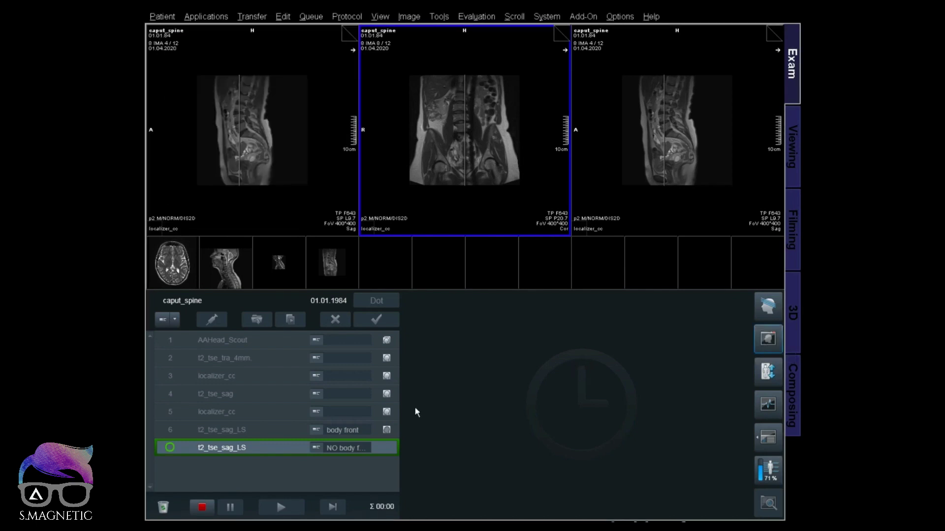
left_click(386, 430)
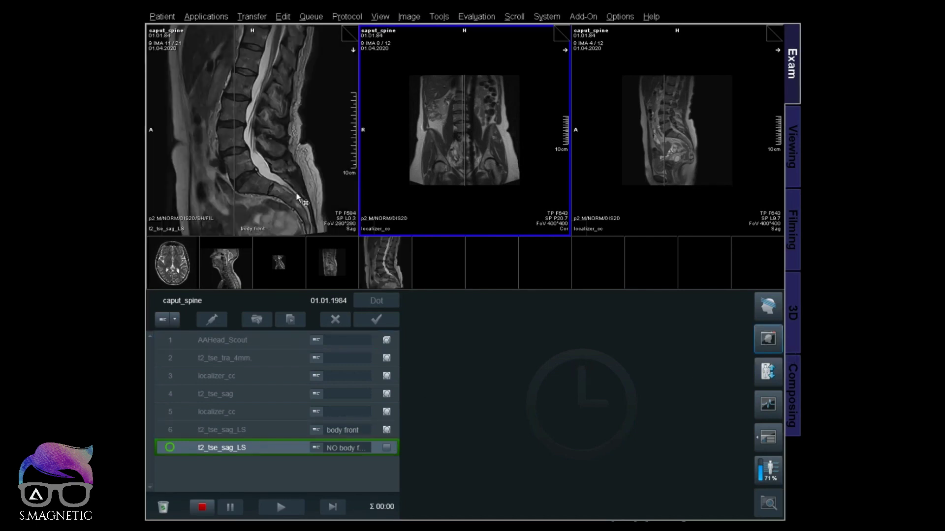
scroll(313, 189, "down", 15)
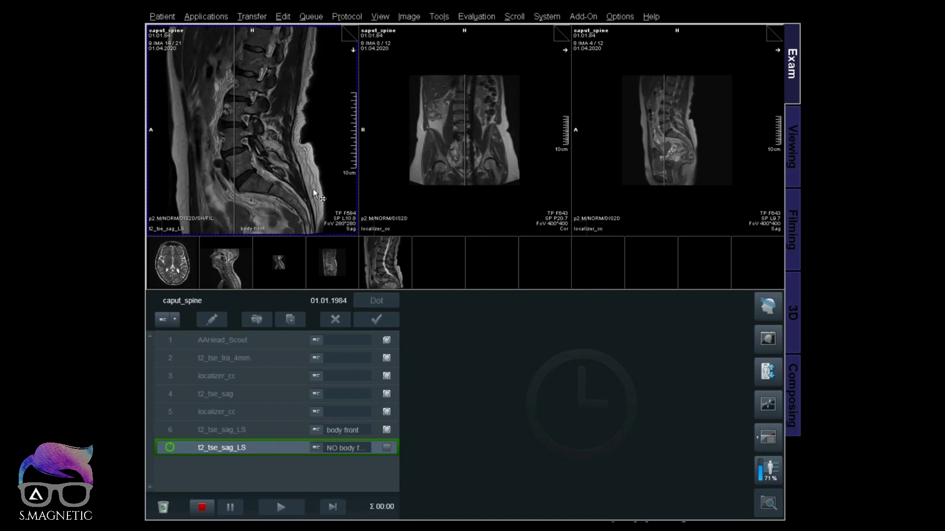
scroll(313, 190, "up", 12)
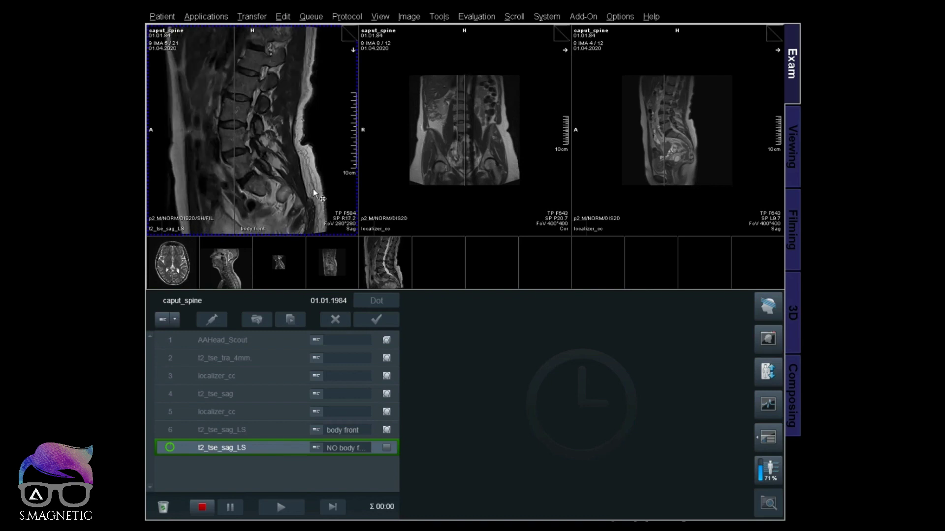
scroll(313, 188, "down", 1)
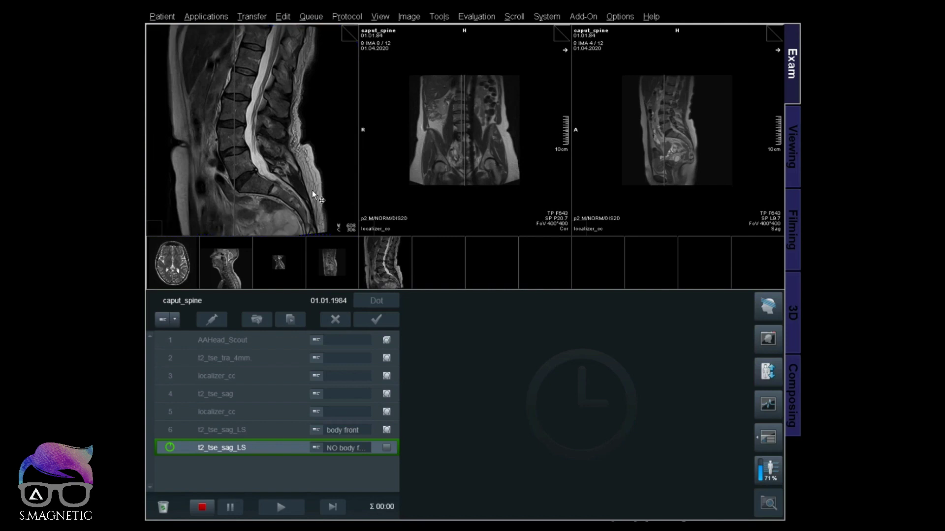
left_click(394, 433)
Step: Place the body-front series in the middle viewer; window, zoom and pan the left image onto the lower vertebrae
left_click_drag(394, 435, 421, 201)
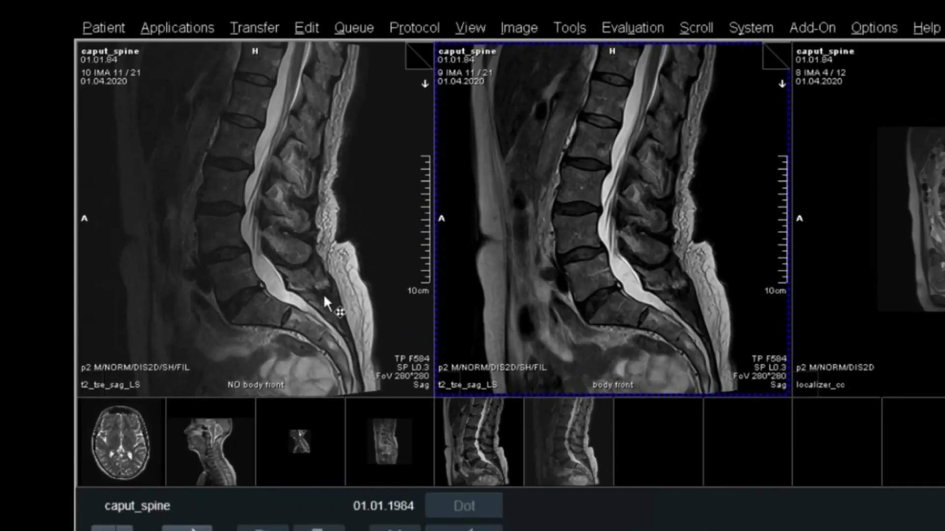
left_click_drag(290, 174, 282, 174)
left_click_drag(312, 298, 302, 293)
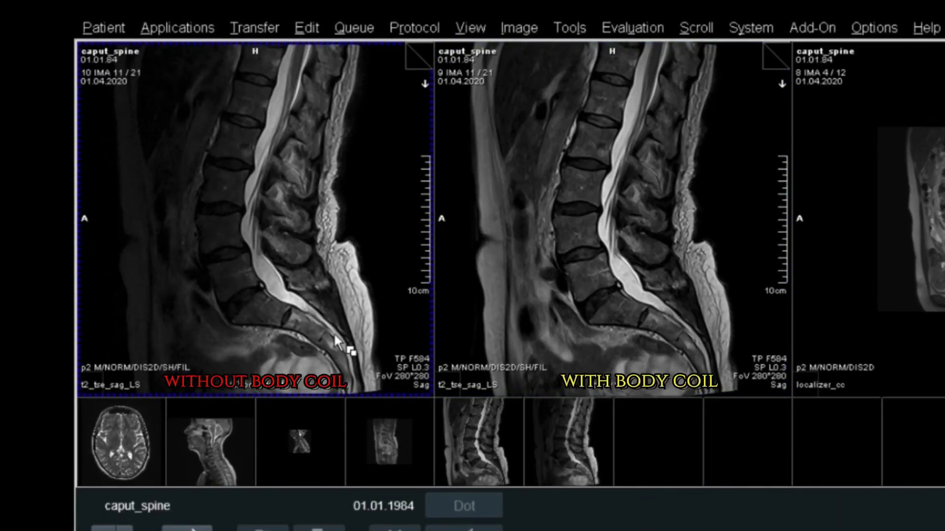
left_click_drag(357, 202, 332, 351)
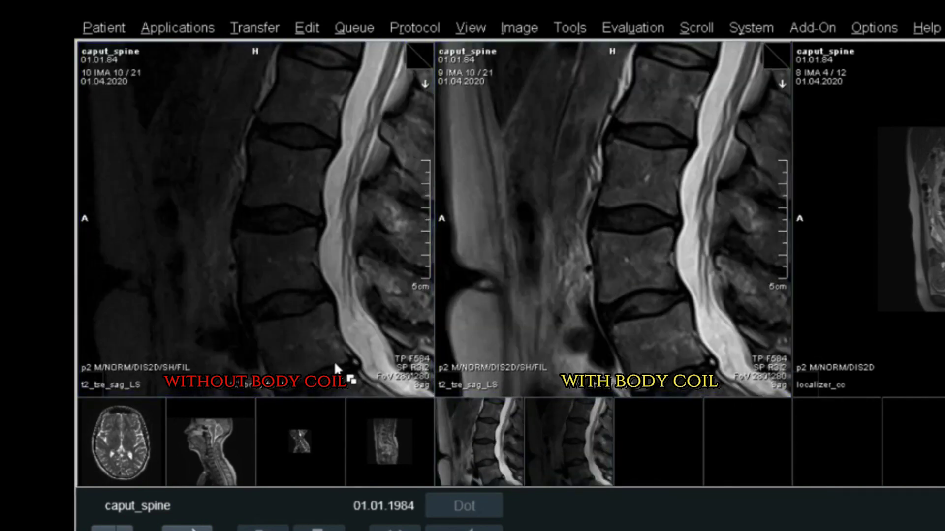
left_click_drag(334, 361, 277, 321)
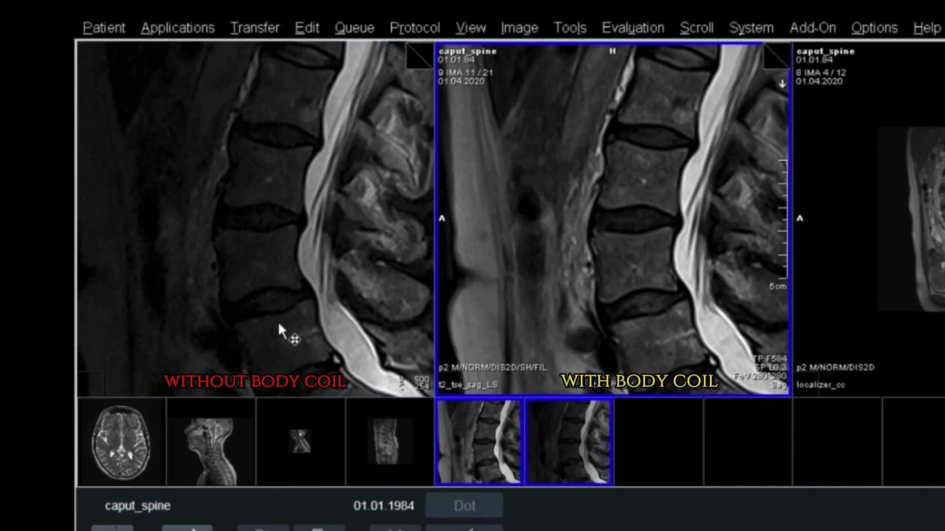